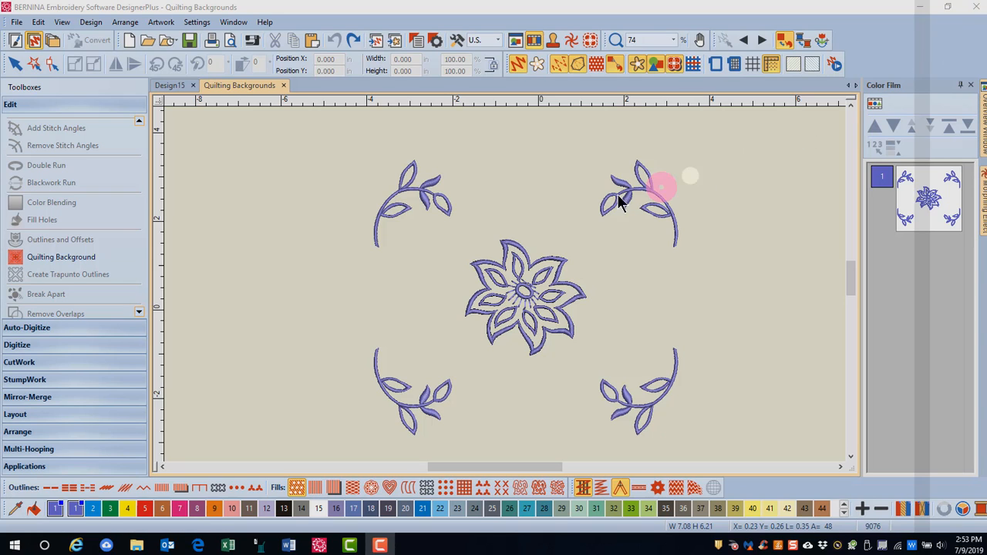
# Step: Start a quilting background with a proportional 10 in block and the Echo quilting type
pyautogui.click(61, 262)
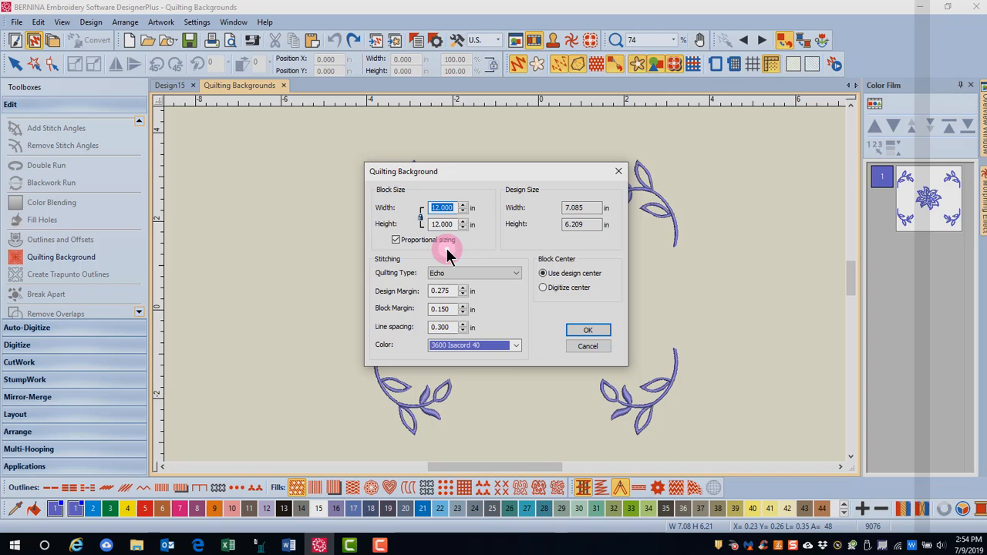
pyautogui.write('10')
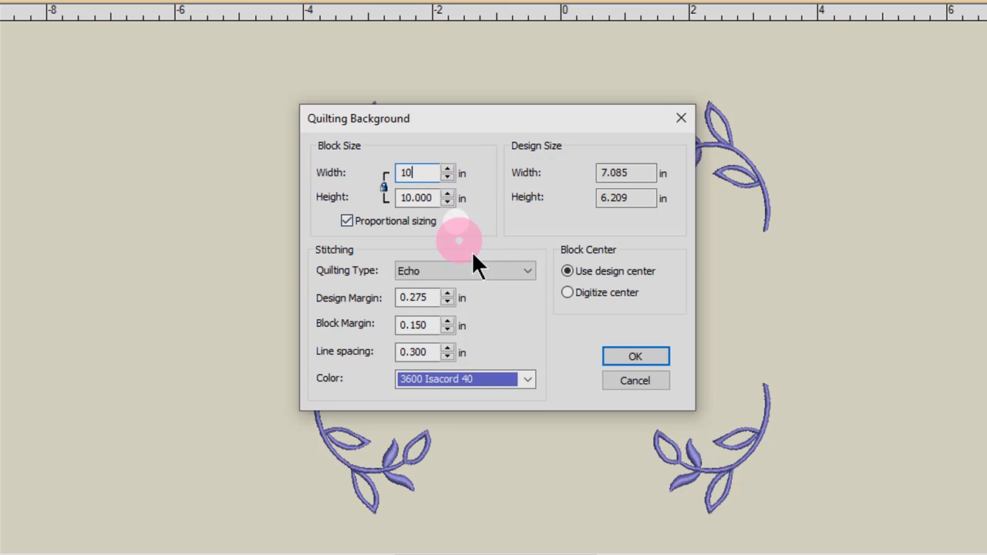
pyautogui.click(528, 271)
pyautogui.click(452, 286)
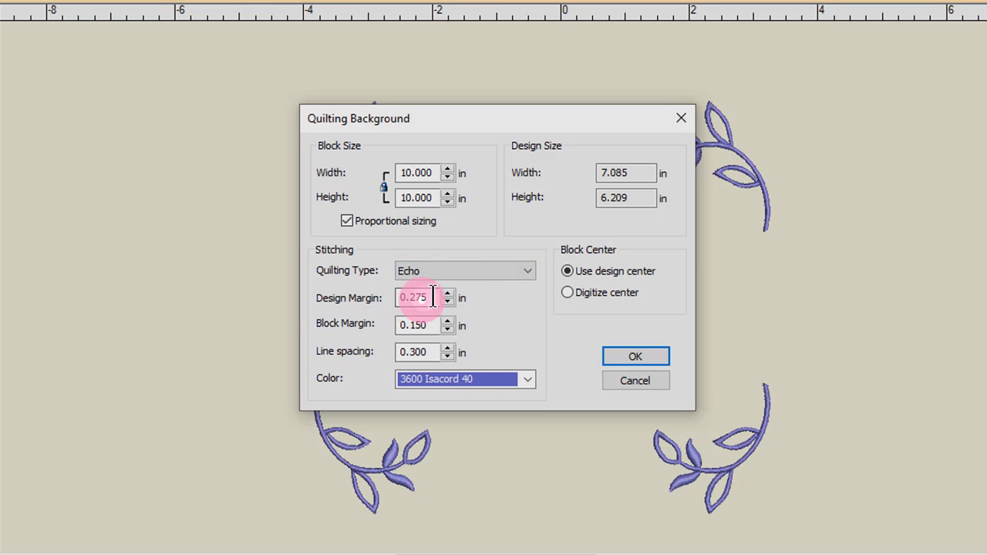
# Step: Set the quilting background's design margin to 0.25 in and its block margin to 0.175 in
pyautogui.moveTo(433, 298); pyautogui.dragTo(384, 301)
pyautogui.write('.')
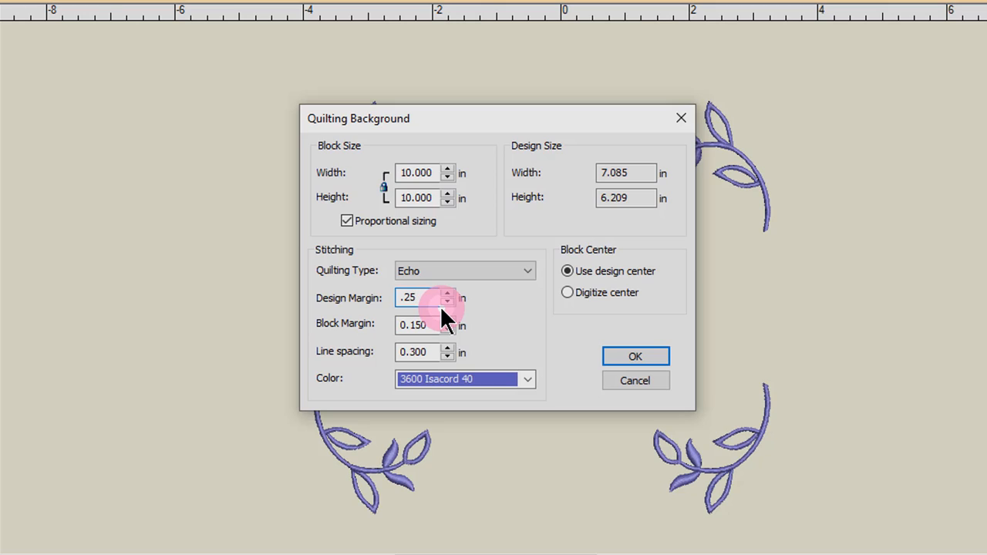
pyautogui.moveTo(436, 330); pyautogui.dragTo(382, 318)
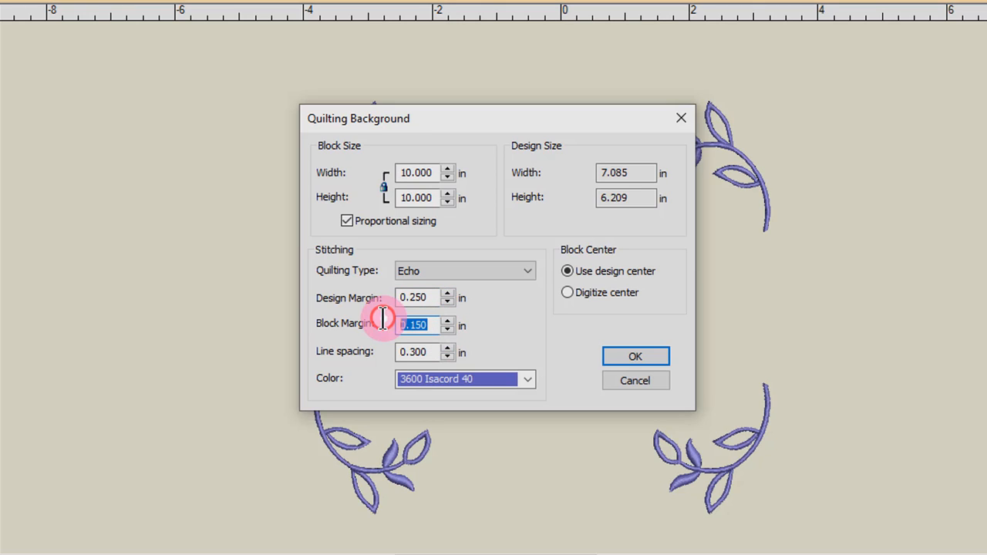
pyautogui.press('BackSpace')
pyautogui.write('.175')
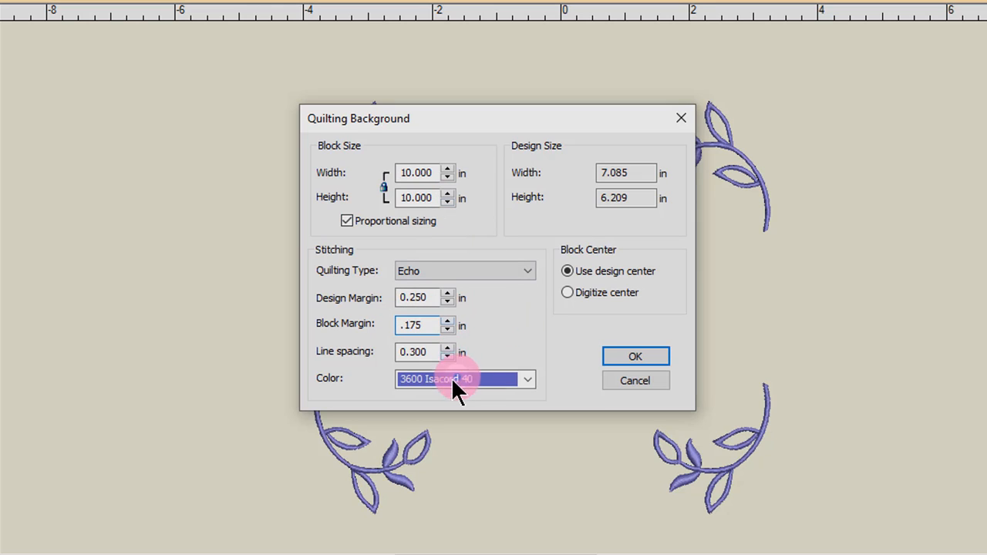
# Step: Set the line spacing to 0.25 in and the color to 2 BERNINA, and generate the echo quilting background
pyautogui.moveTo(433, 353); pyautogui.dragTo(387, 349)
pyautogui.write('.')
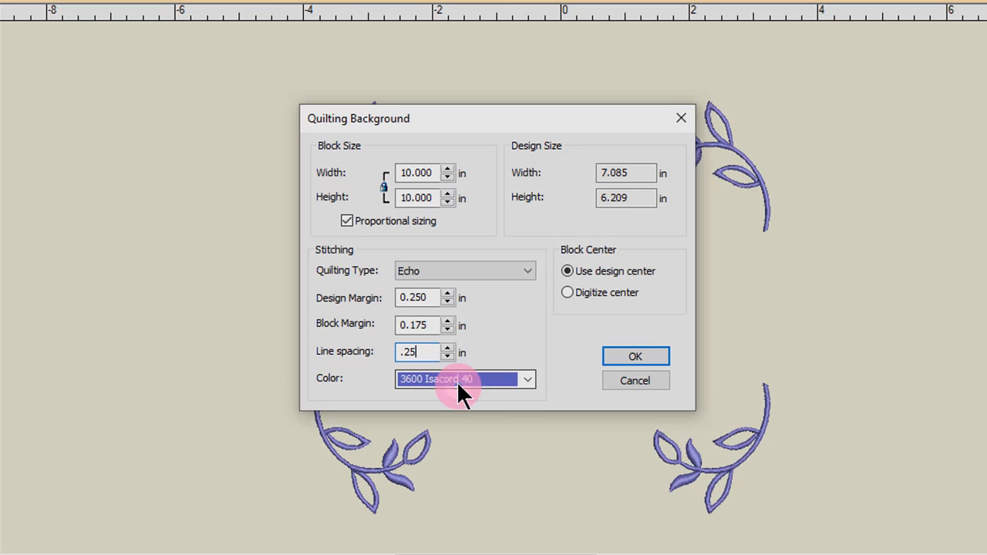
pyautogui.write('25')
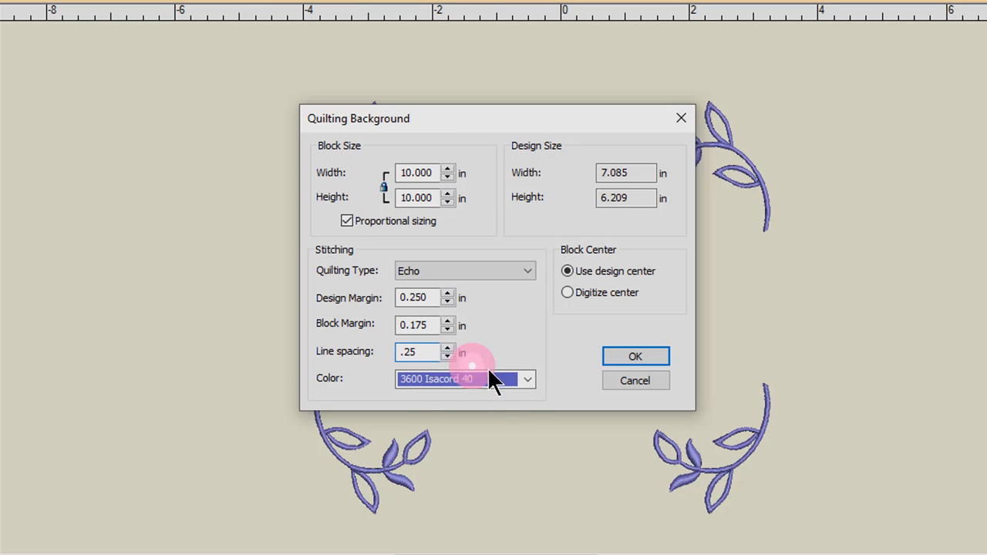
pyautogui.click(530, 381)
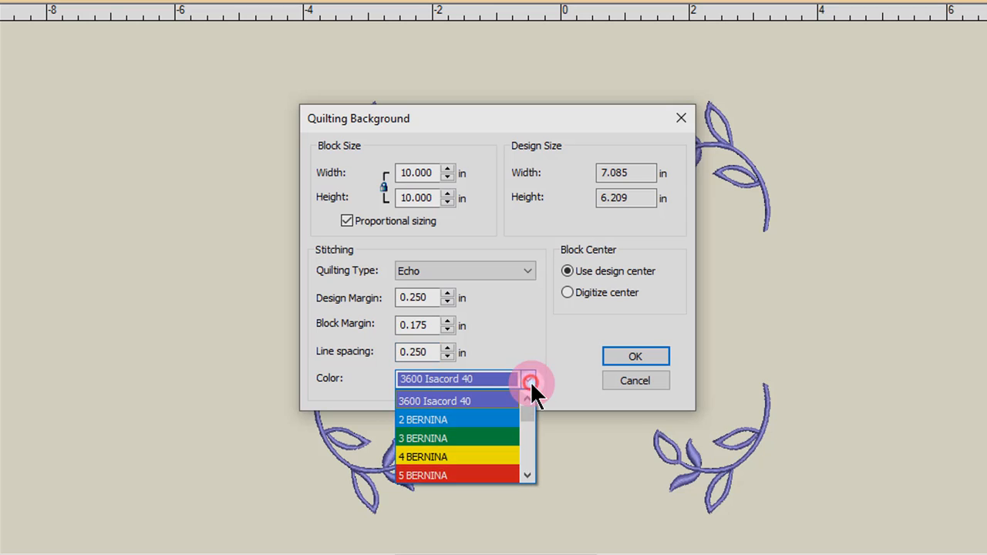
pyautogui.click(502, 419)
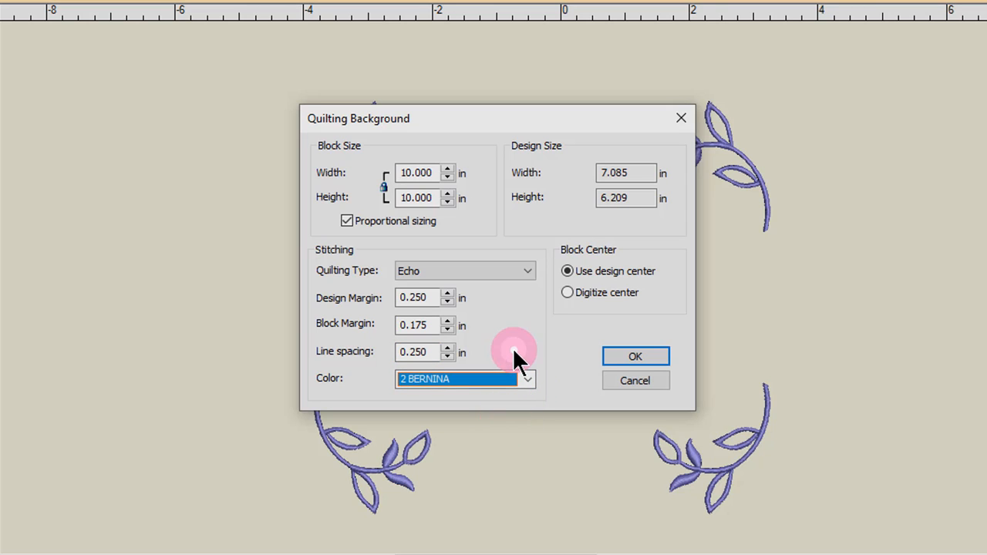
pyautogui.click(643, 356)
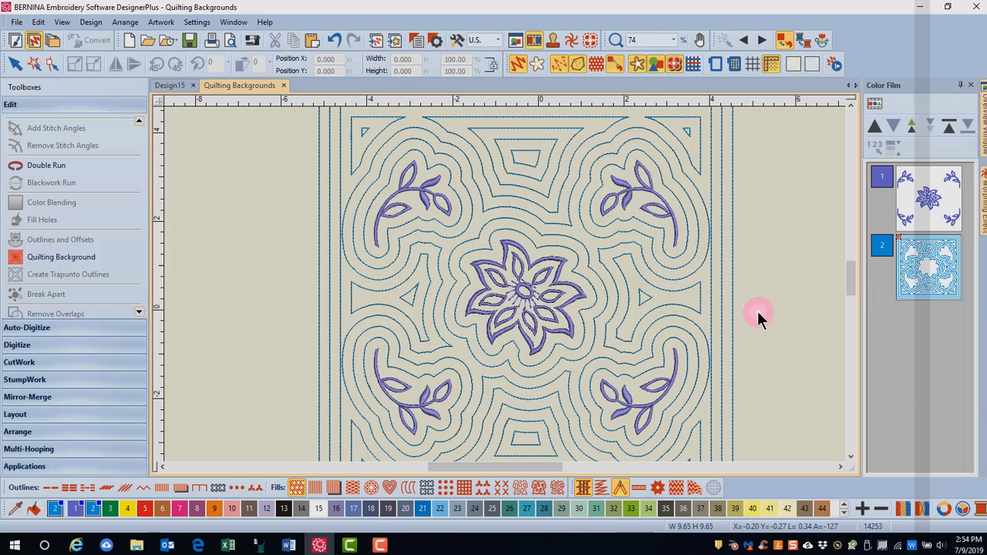
# Step: Undo the echo background and apply a quilting background of type Scroll with the same block settings
pyautogui.click(334, 48)
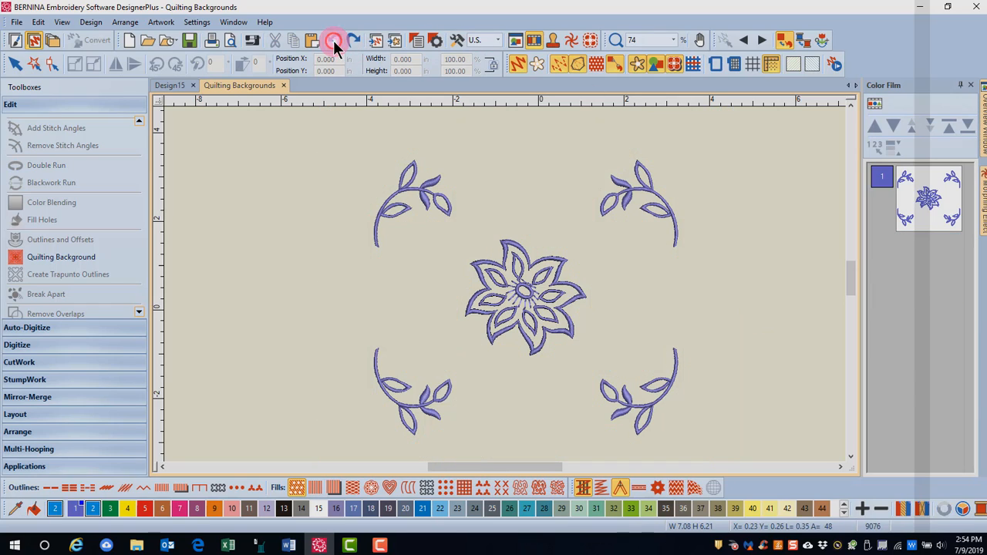
pyautogui.click(62, 259)
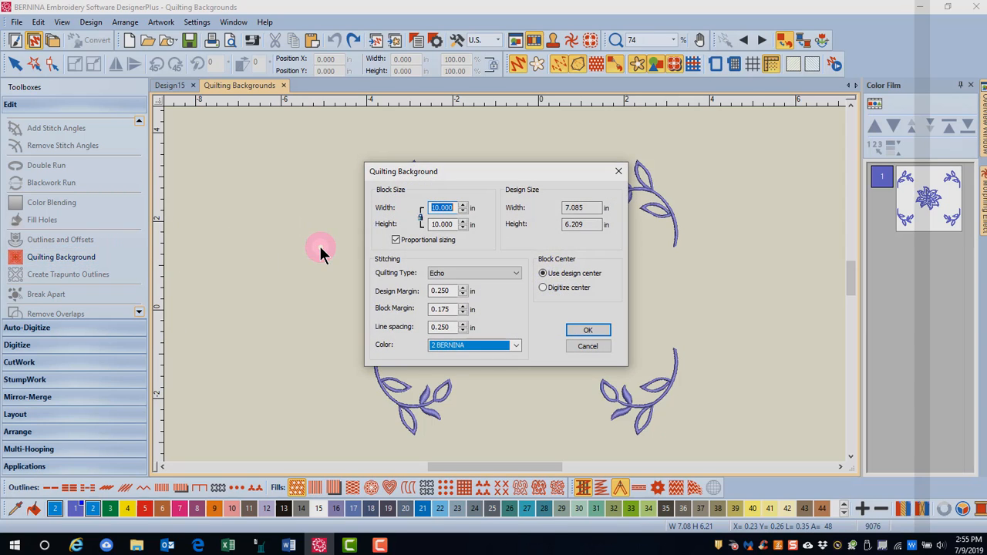
pyautogui.click(516, 273)
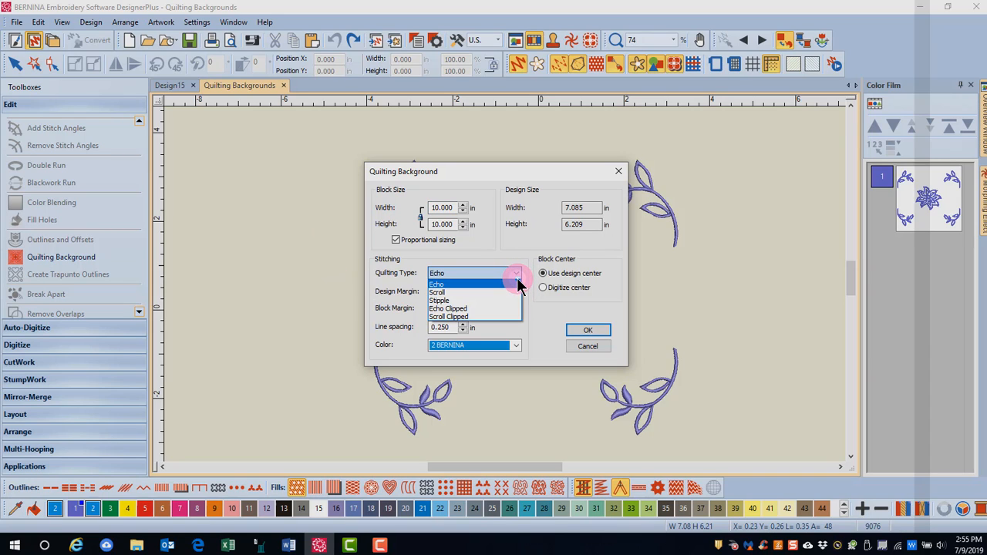
pyautogui.click(500, 293)
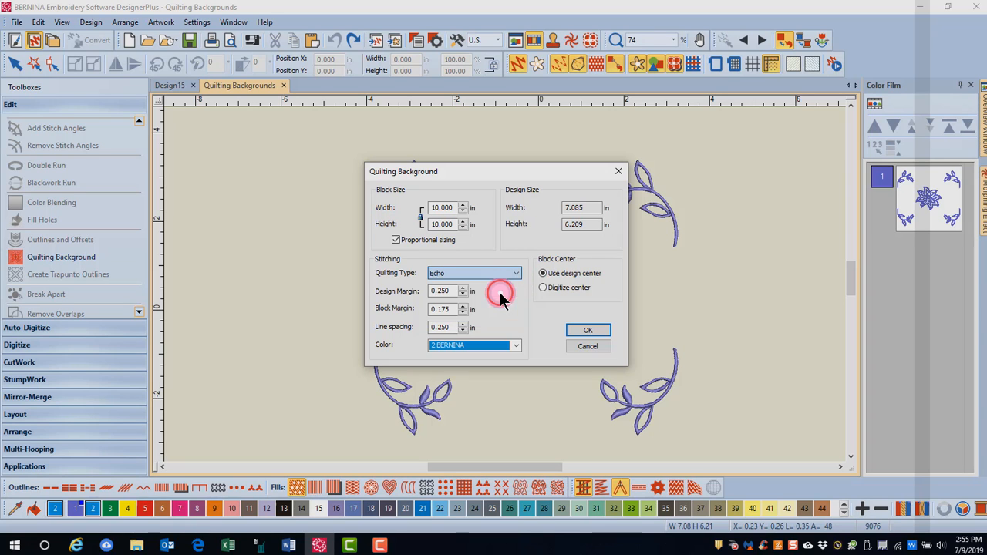
pyautogui.click(591, 347)
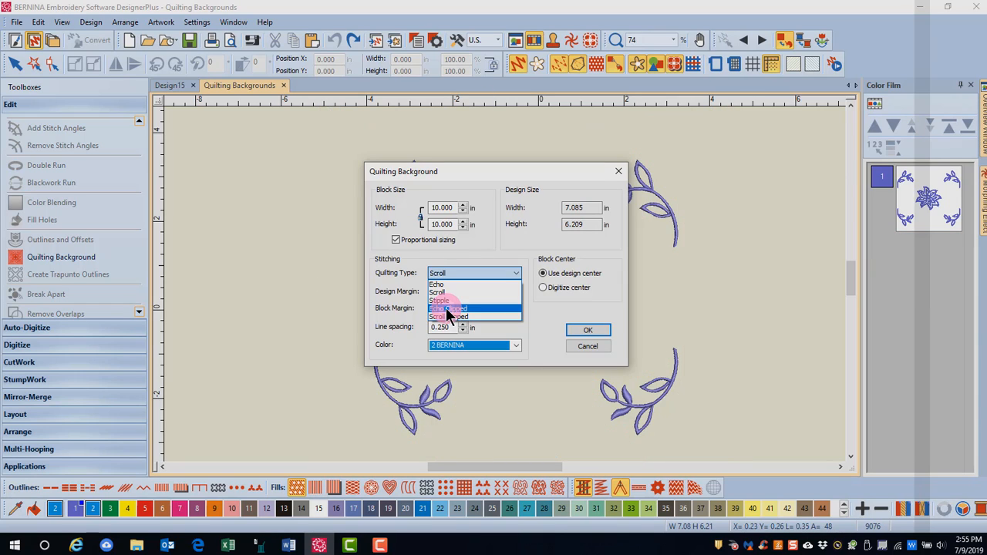
# Step: Generate an Echo Clipped quilting background around the floral design
pyautogui.click(449, 309)
pyautogui.click(585, 331)
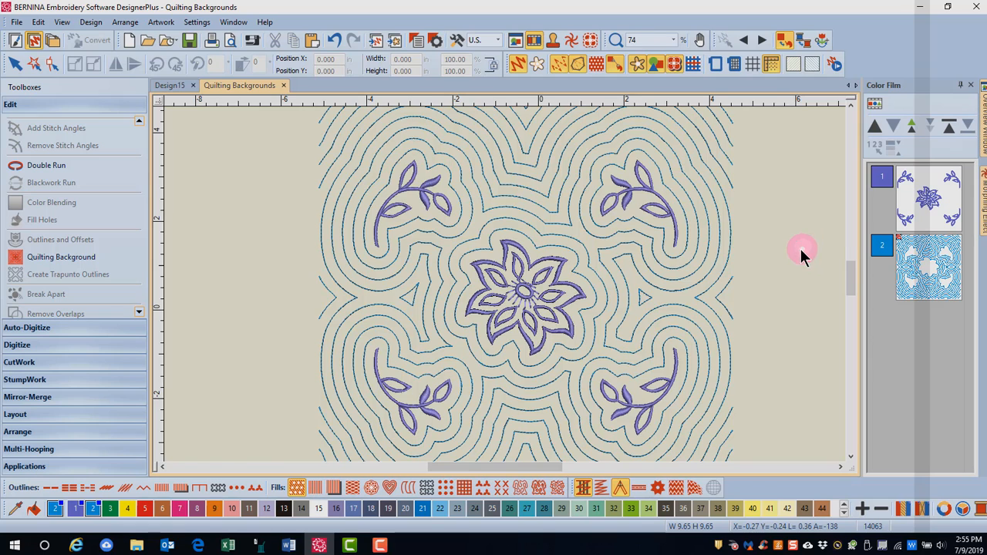
pyautogui.scroll(-1, 802, 247)
pyautogui.moveTo(529, 467); pyautogui.dragTo(521, 469)
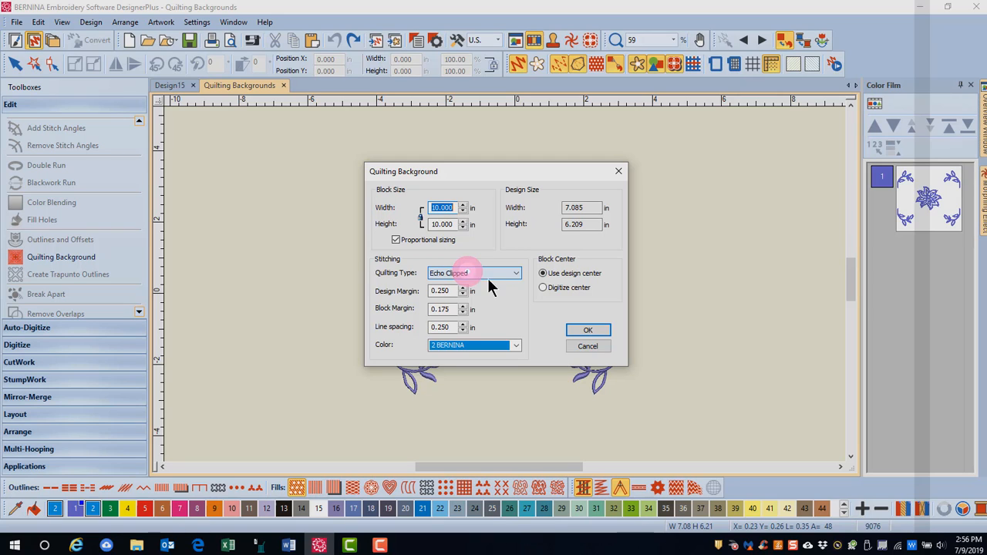
pyautogui.click(590, 330)
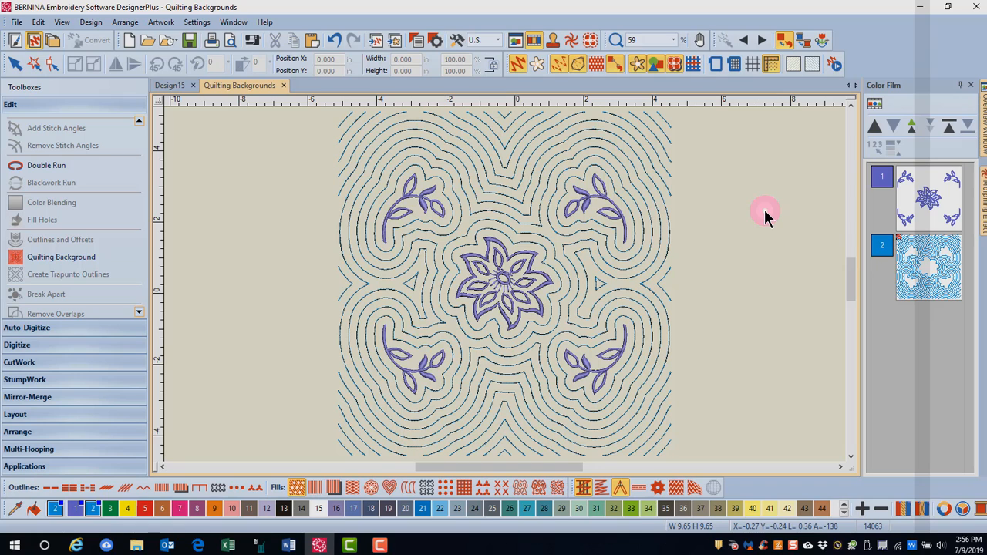
# Step: Generate a Scroll Clipped quilting background in place of the Echo Clipped one
pyautogui.click(95, 255)
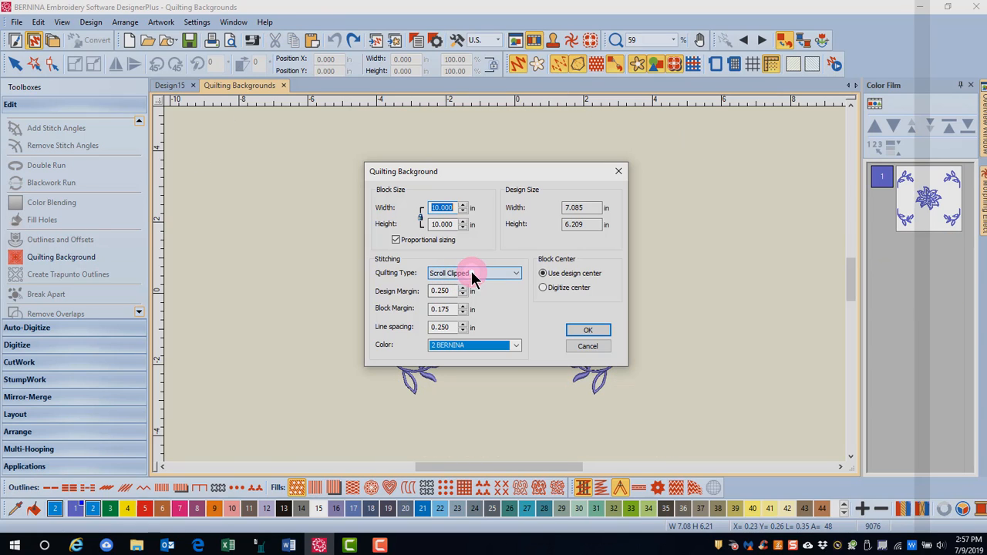
pyautogui.click(588, 332)
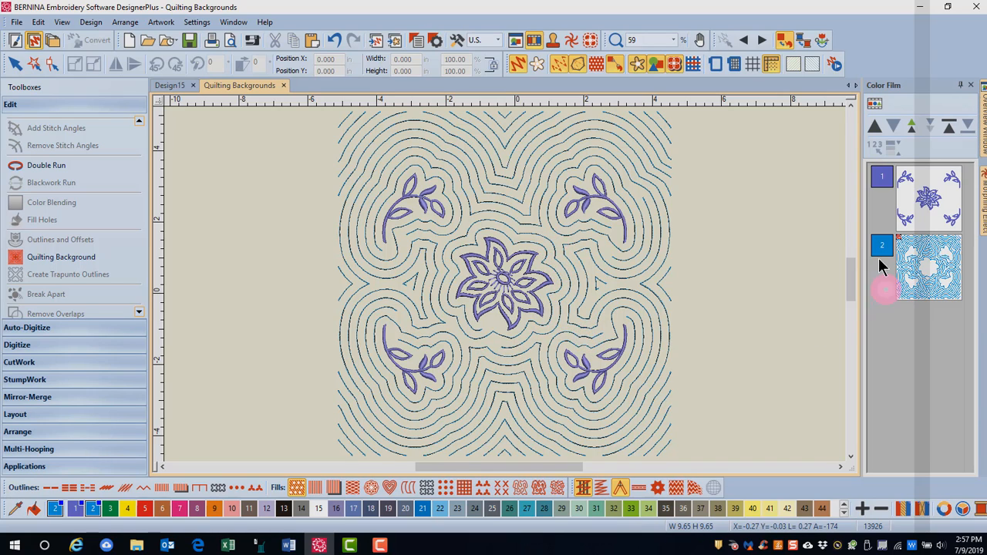
# Step: Ungroup the Scroll Clipped background, delete the small triangular piece right of the flower, and select the matching piece on the left
pyautogui.click(636, 276)
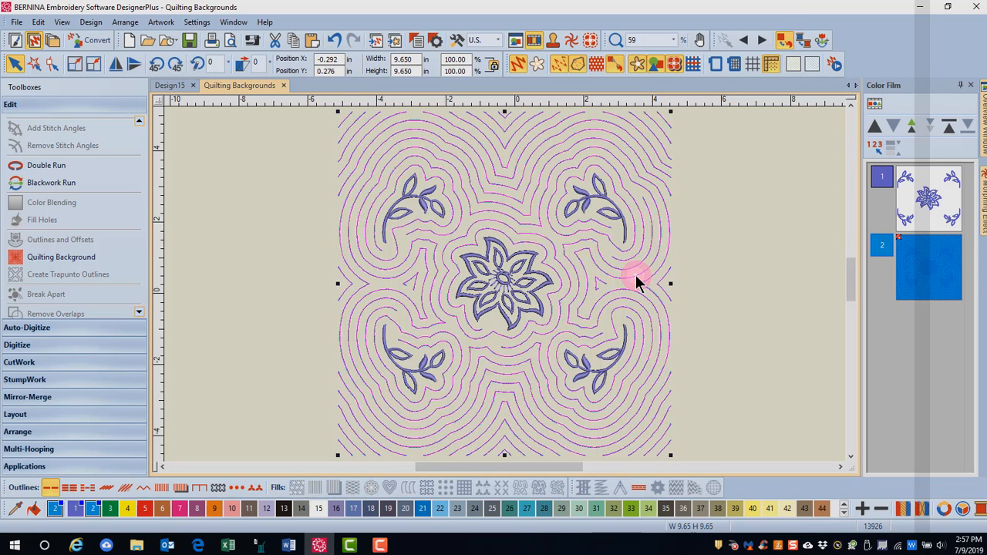
pyautogui.rightClick(635, 275)
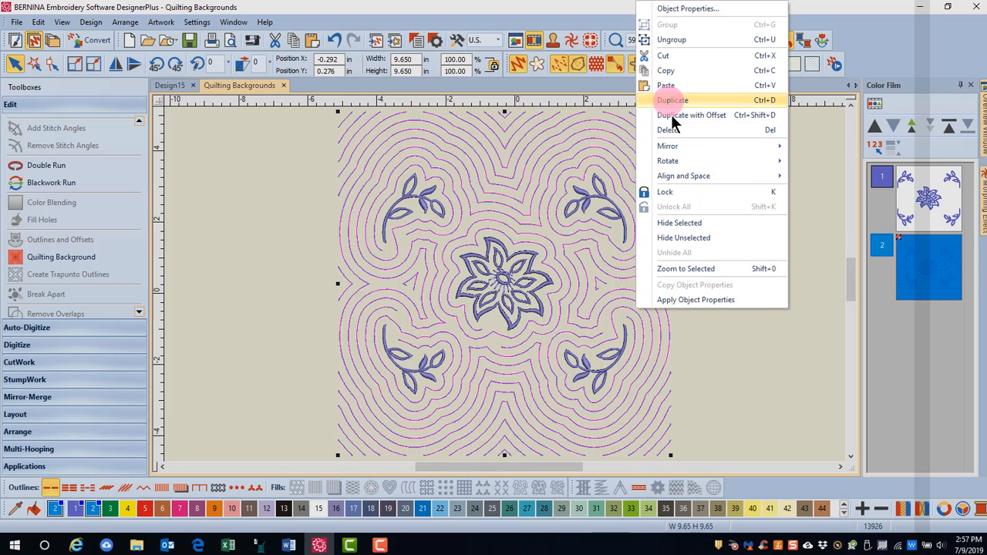
pyautogui.click(666, 40)
pyautogui.click(600, 283)
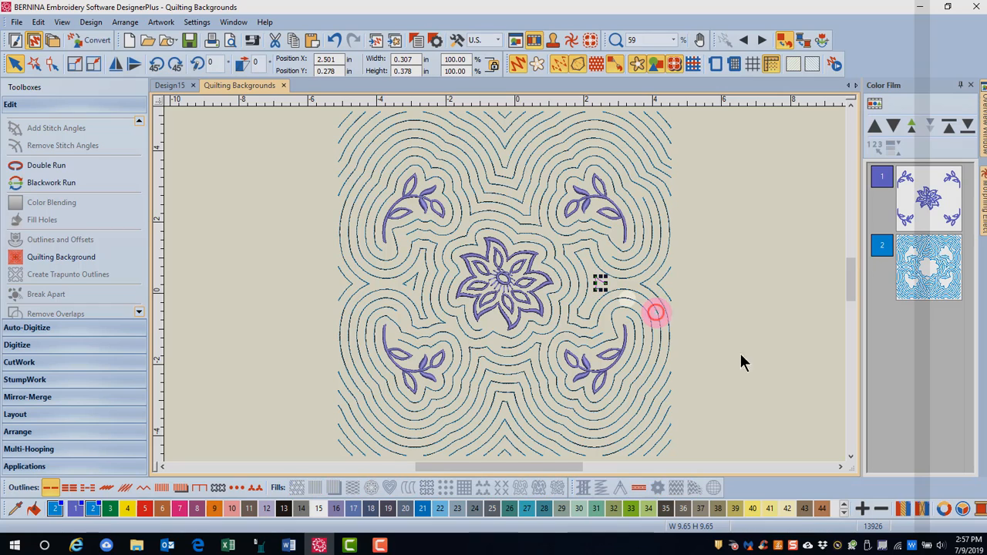
pyautogui.press('Delete')
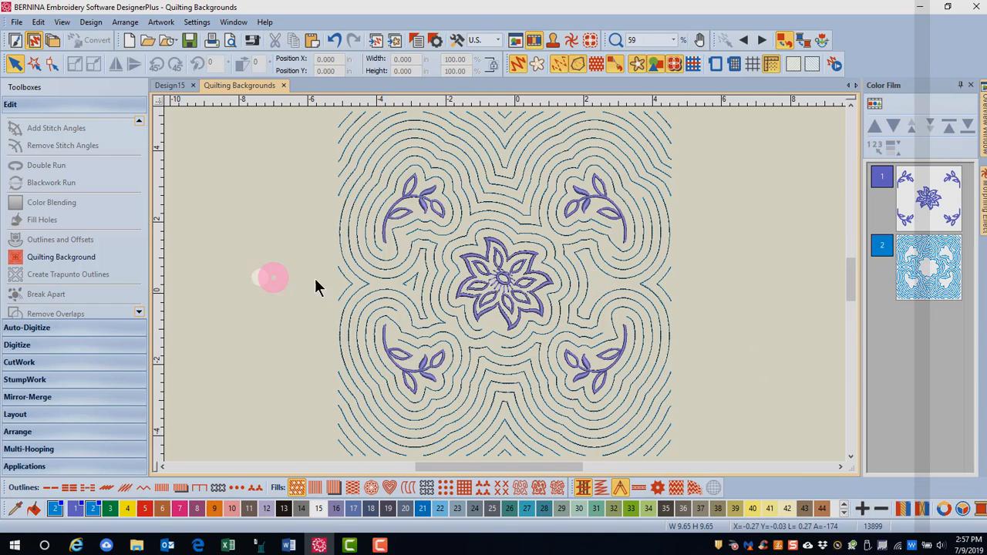
pyautogui.click(411, 280)
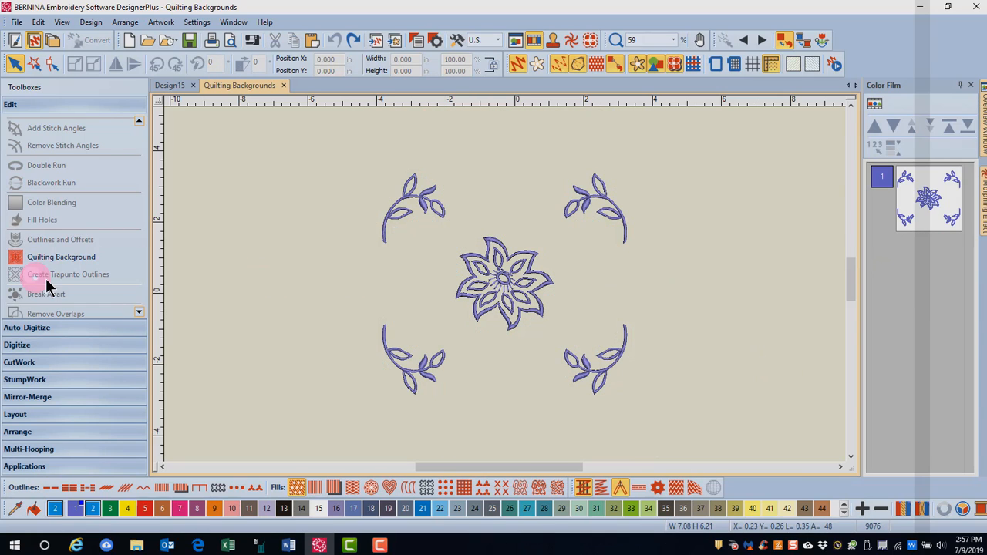
# Step: Generate a quilting background of type Stipple around the floral design
pyautogui.click(57, 257)
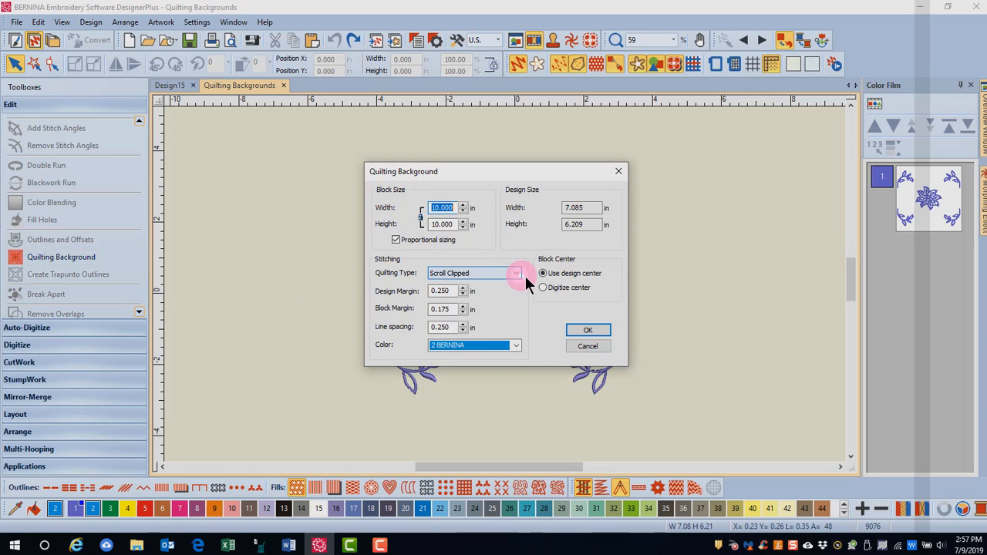
pyautogui.click(516, 274)
pyautogui.click(447, 306)
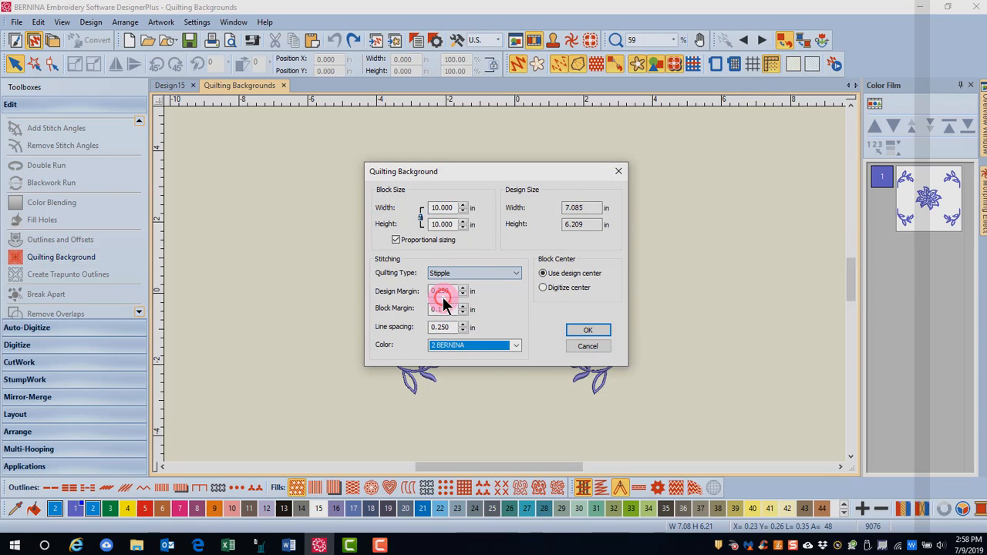
pyautogui.click(588, 330)
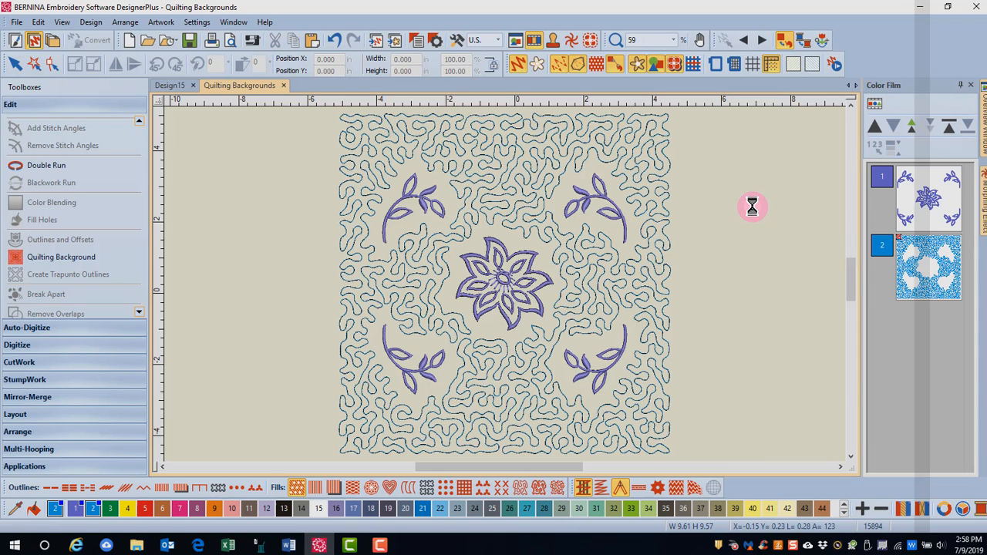
# Step: Undo the stipple background and delete the four leafy corner motifs, keeping the central flower
pyautogui.hotkey('ctrl', 'z')
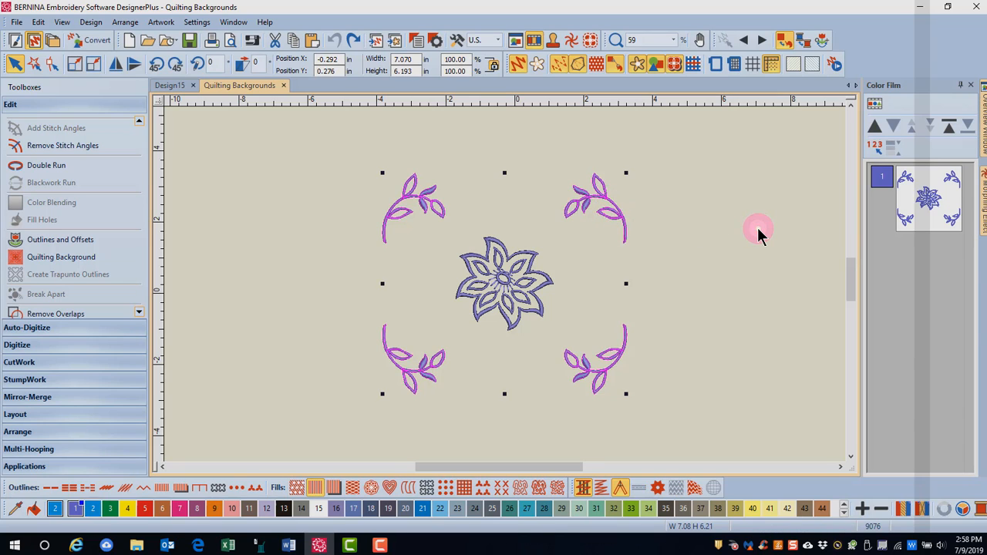
pyautogui.press('Delete')
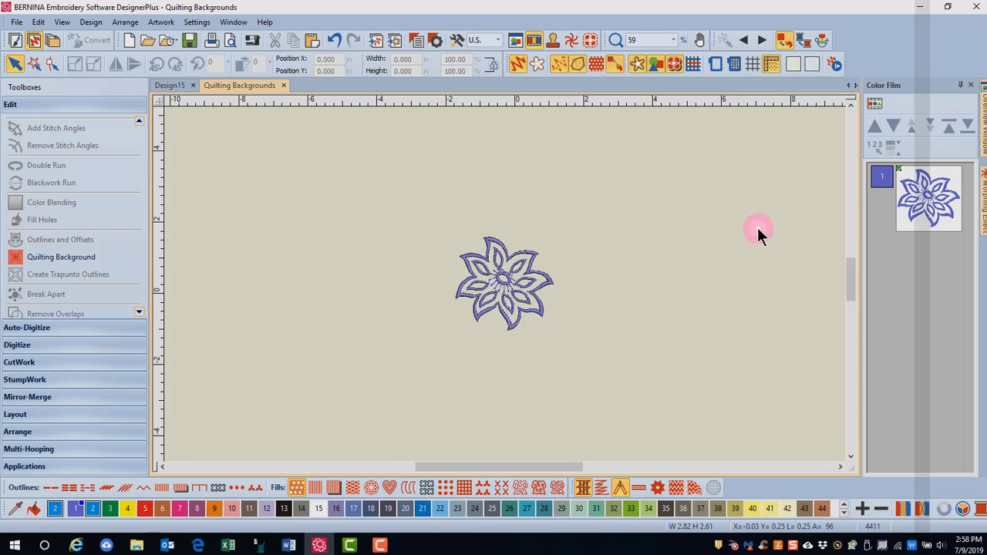
# Step: Create a Stipple quilting background with the Digitize center option, placing the block center just below and right of the flower
pyautogui.click(62, 262)
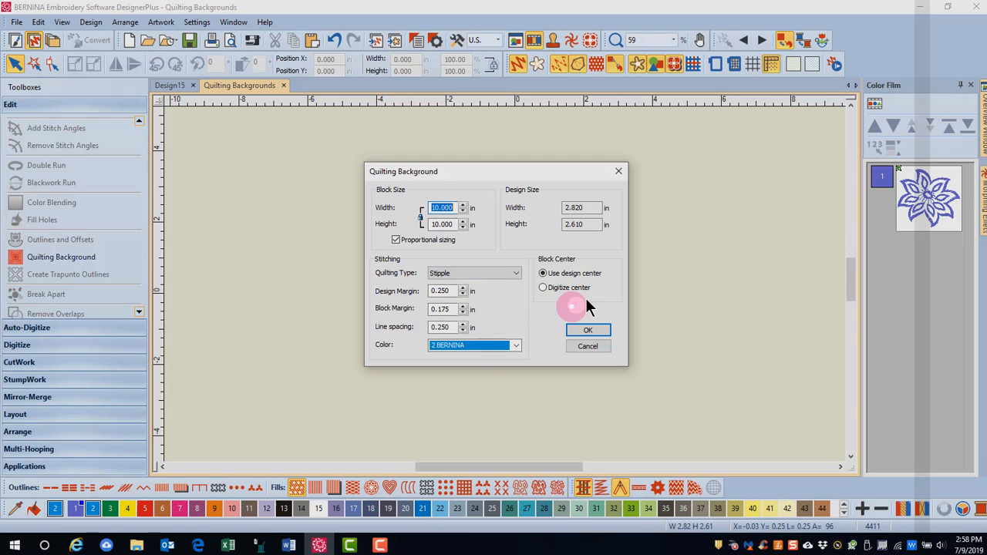
pyautogui.click(543, 288)
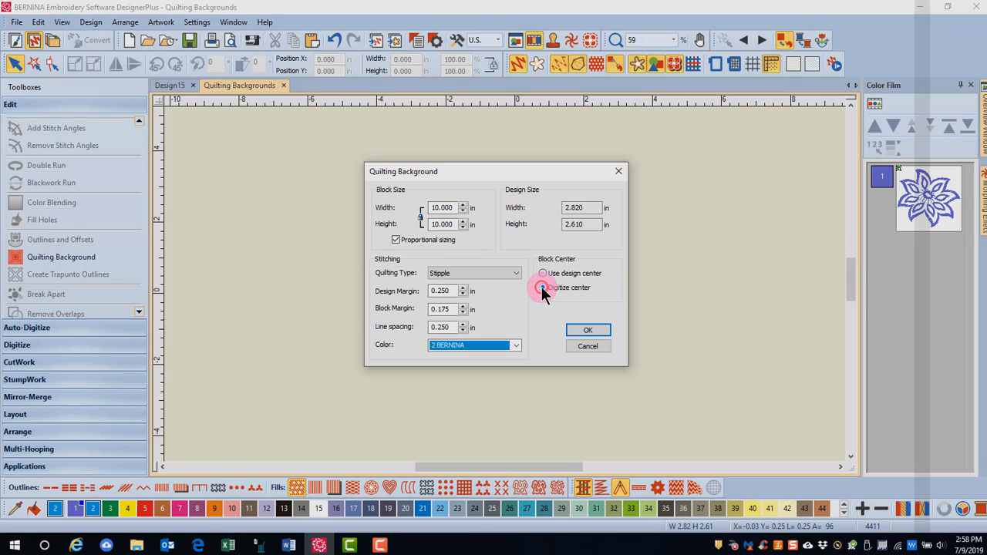
pyautogui.click(586, 331)
pyautogui.click(605, 301)
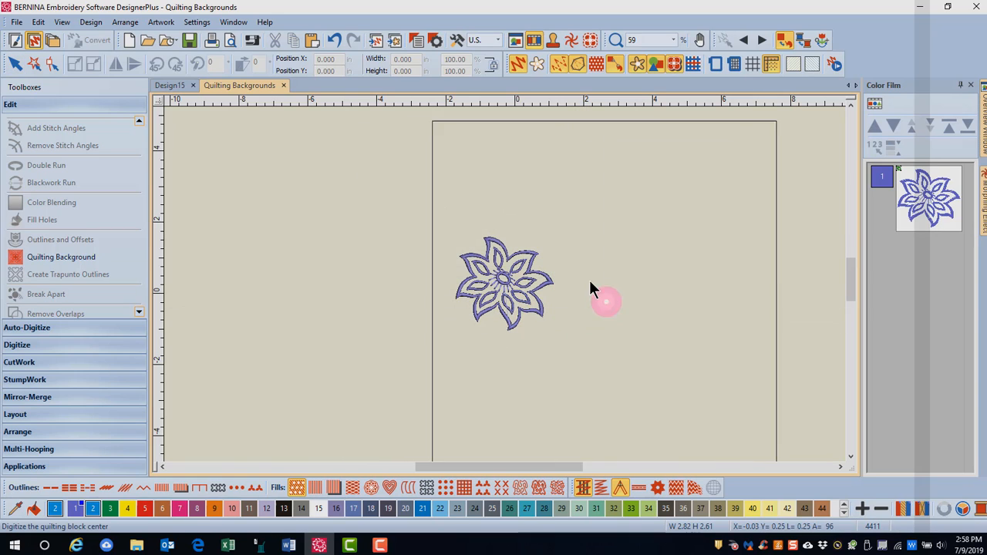
pyautogui.click(558, 337)
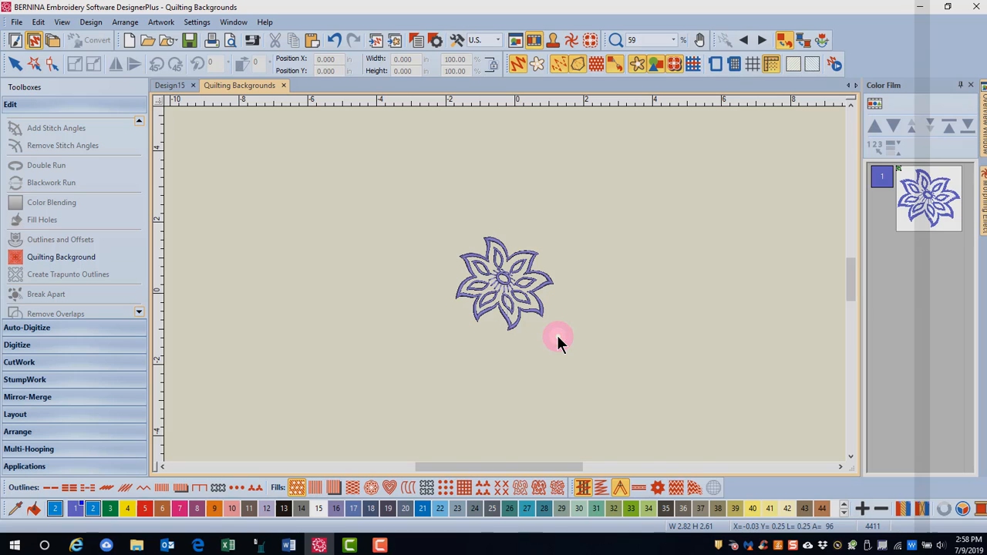